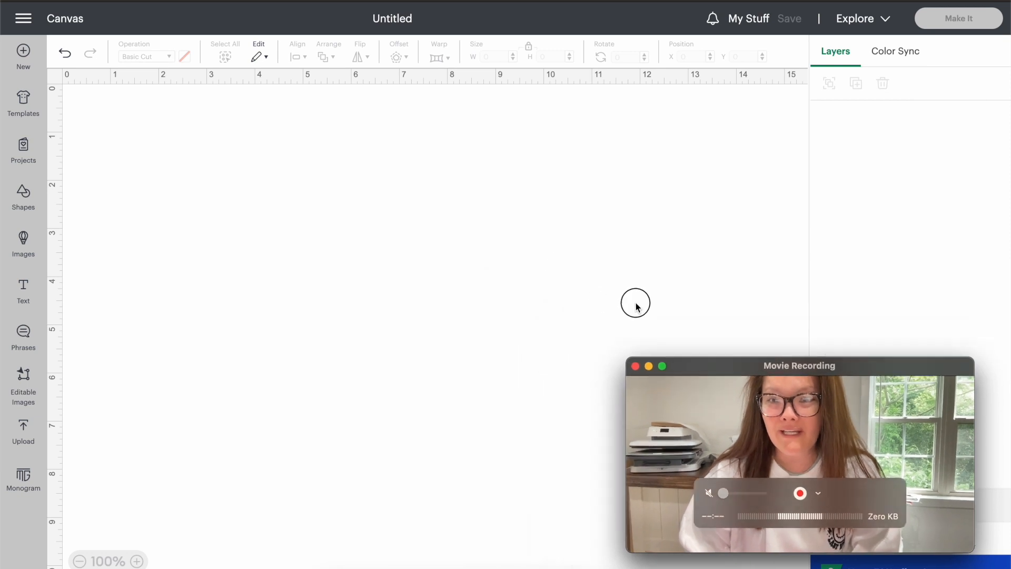
Step: Add the text "happy birthday" to the canvas and break it into two lines between the words
drag(780, 399, 817, 423)
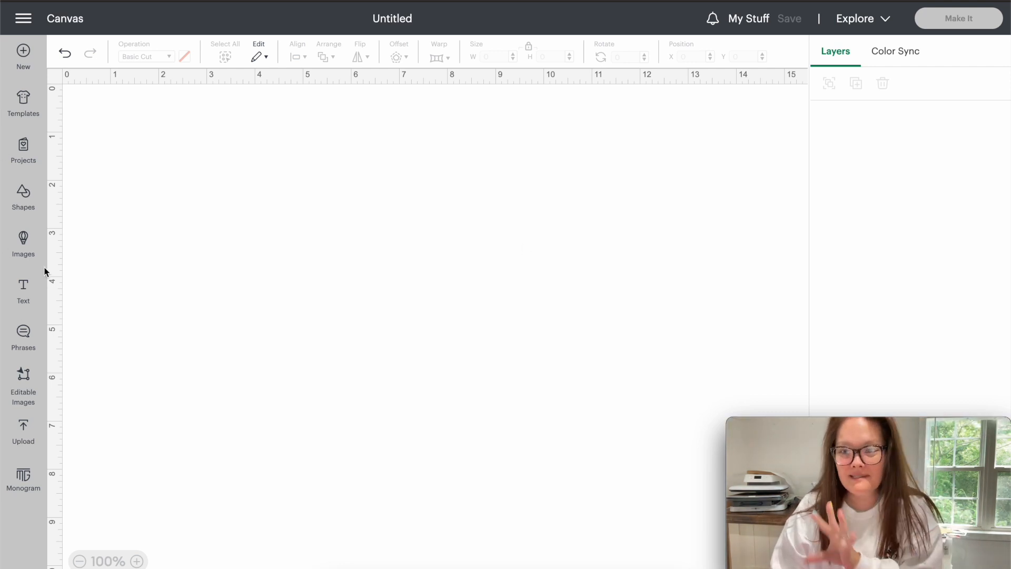
click(22, 286)
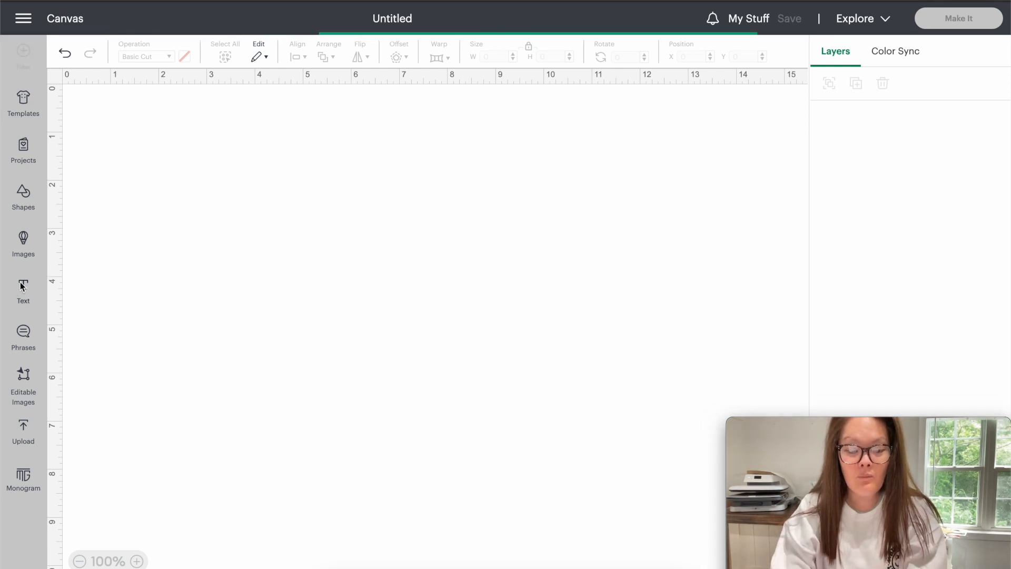
key(BackSpace)
text(happy birthday)
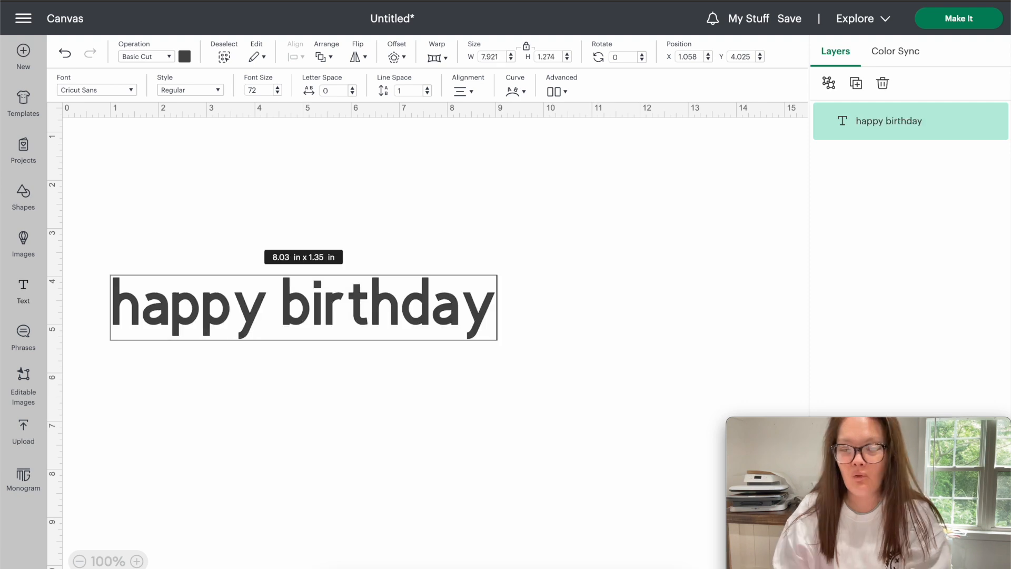
click(282, 305)
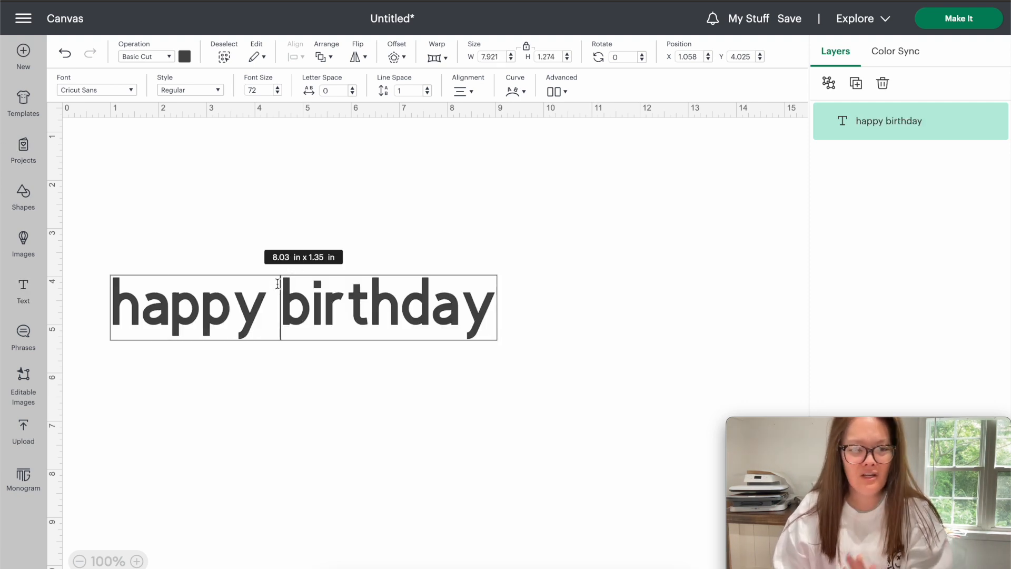
key(Return)
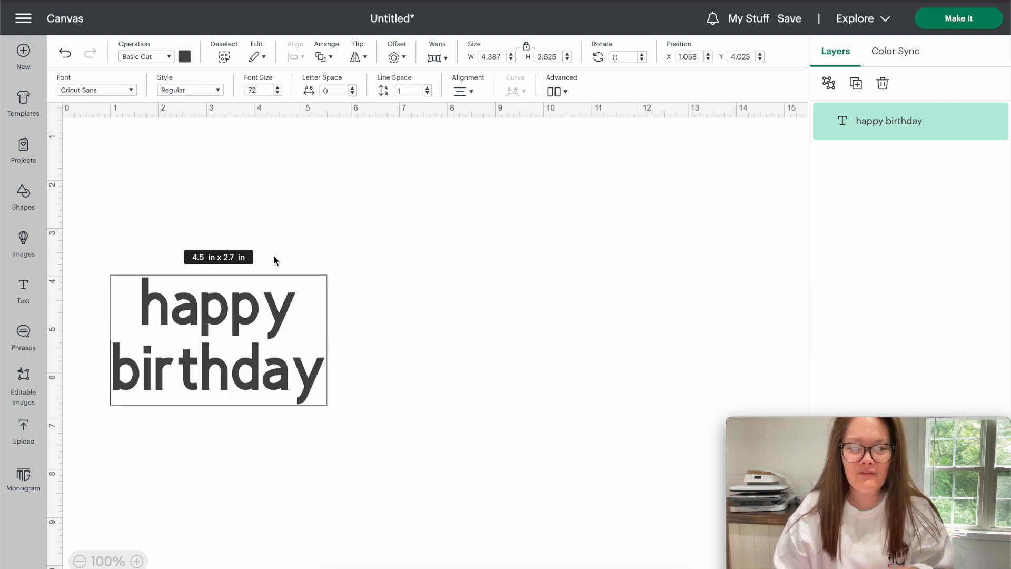
Step: Enlarge the two-line text to about 10.07 × 6.02 in and move it up into view
click(248, 227)
drag(328, 403, 602, 501)
drag(492, 481, 466, 389)
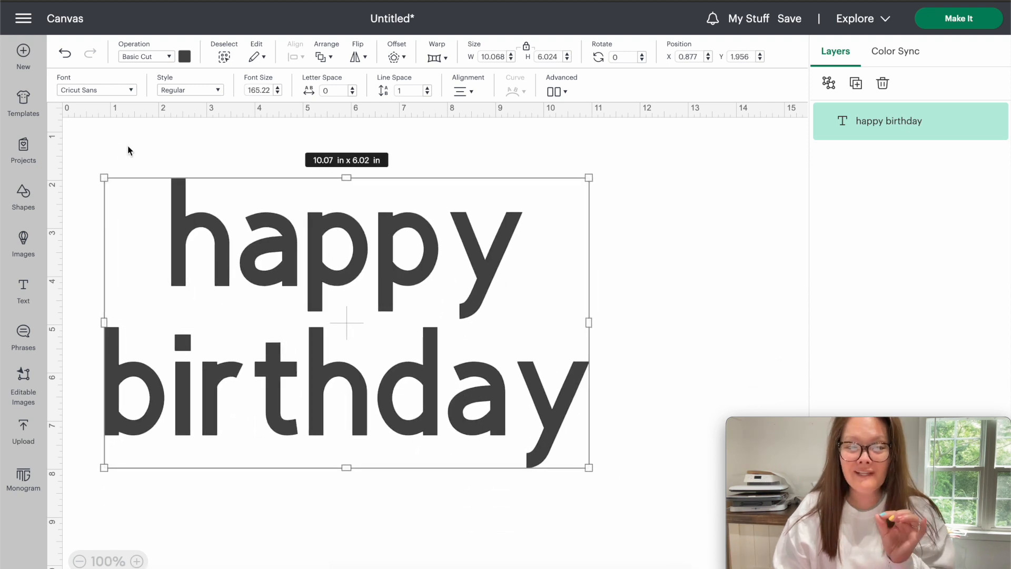
Step: Change the font of the birthday text to the system font Mermaid
click(112, 94)
click(584, 59)
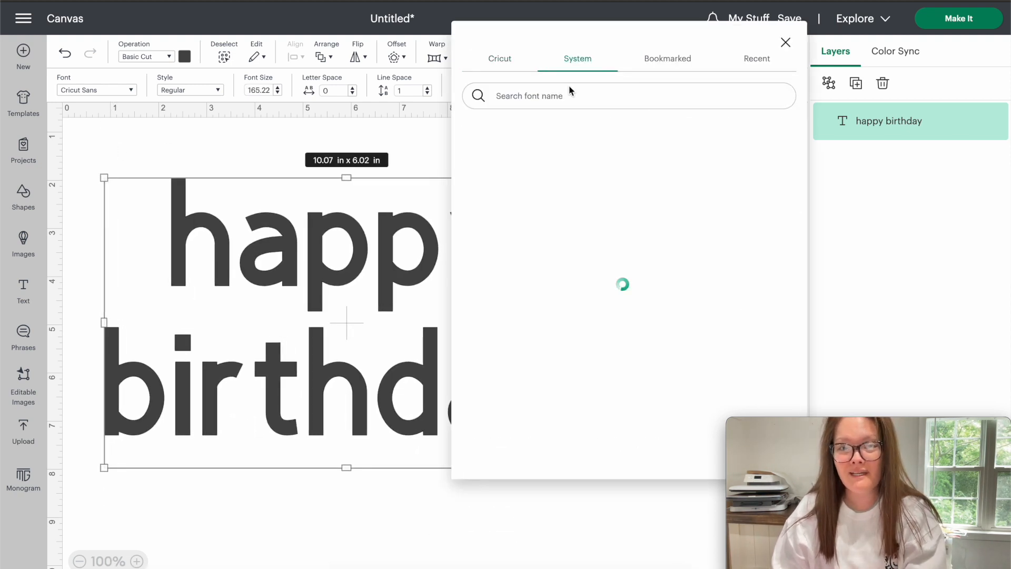
text(mermaid)
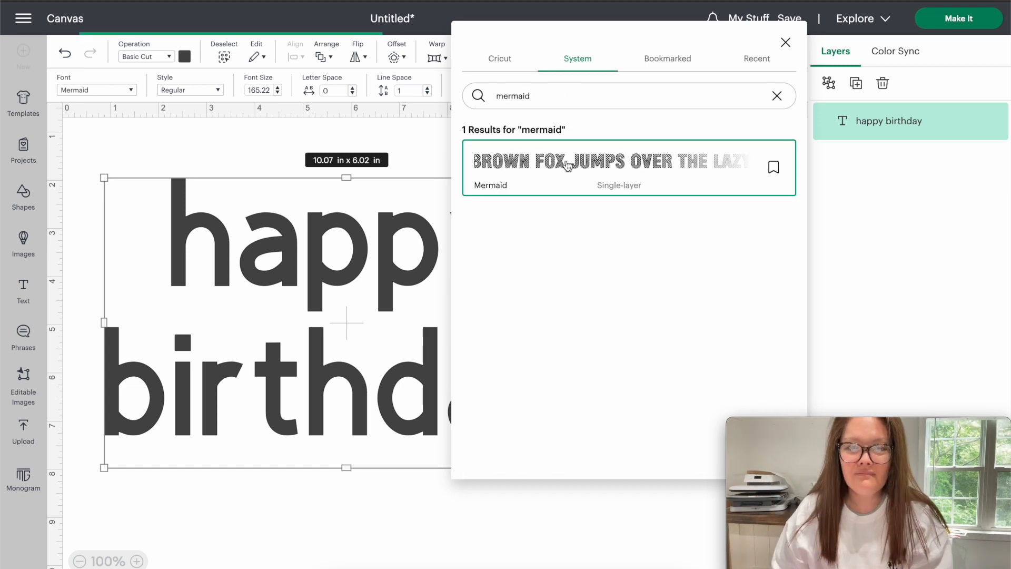
click(568, 165)
click(311, 490)
click(456, 255)
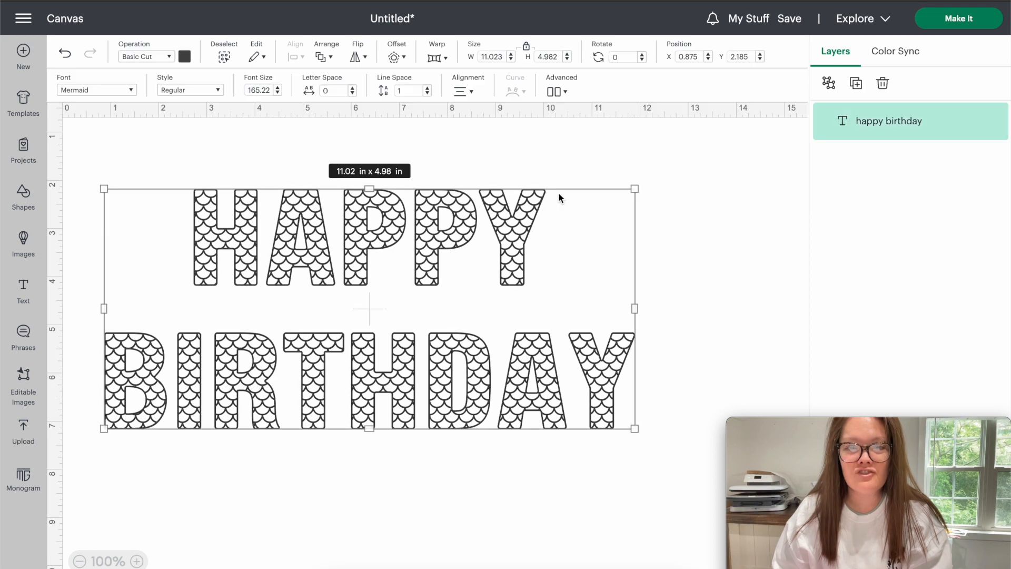
Step: Enlarge the Mermaid text to about 14.76 × 6.67 in and reposition it to fit the visible canvas
drag(635, 189, 710, 153)
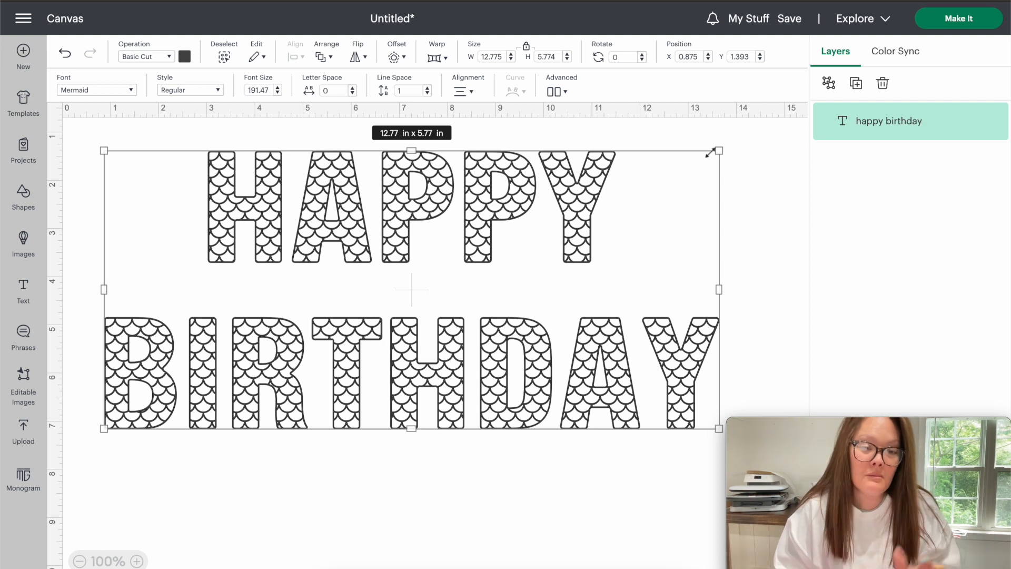
drag(444, 179, 442, 183)
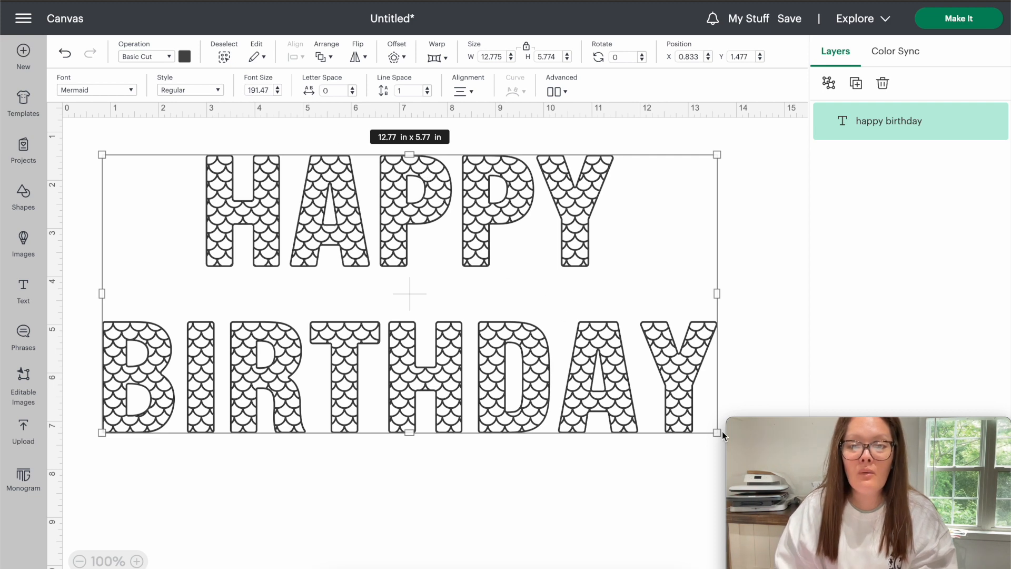
mouse_move(748, 448)
drag(764, 425, 751, 7)
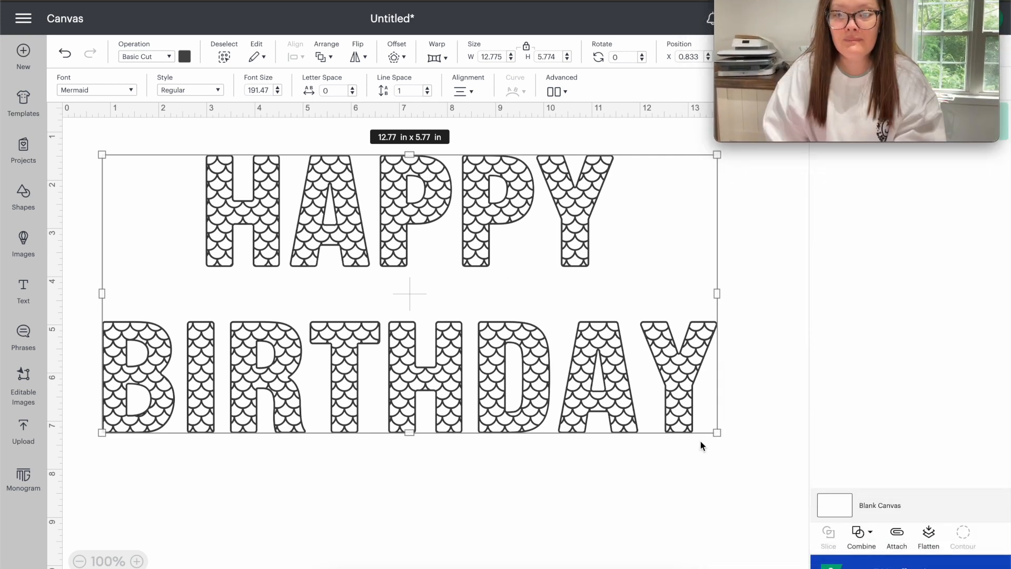
drag(718, 430, 791, 451)
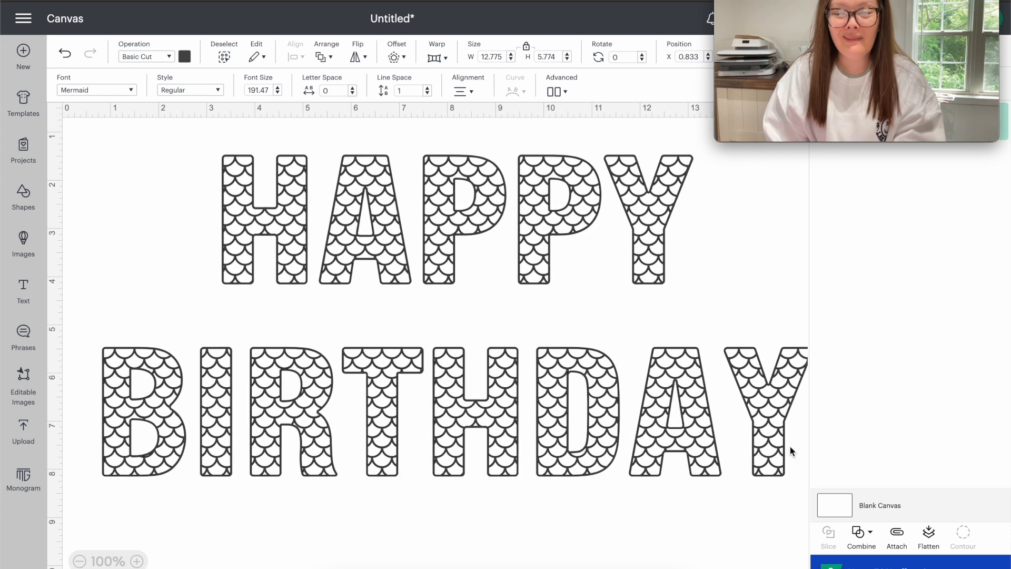
click(719, 416)
drag(679, 409, 655, 421)
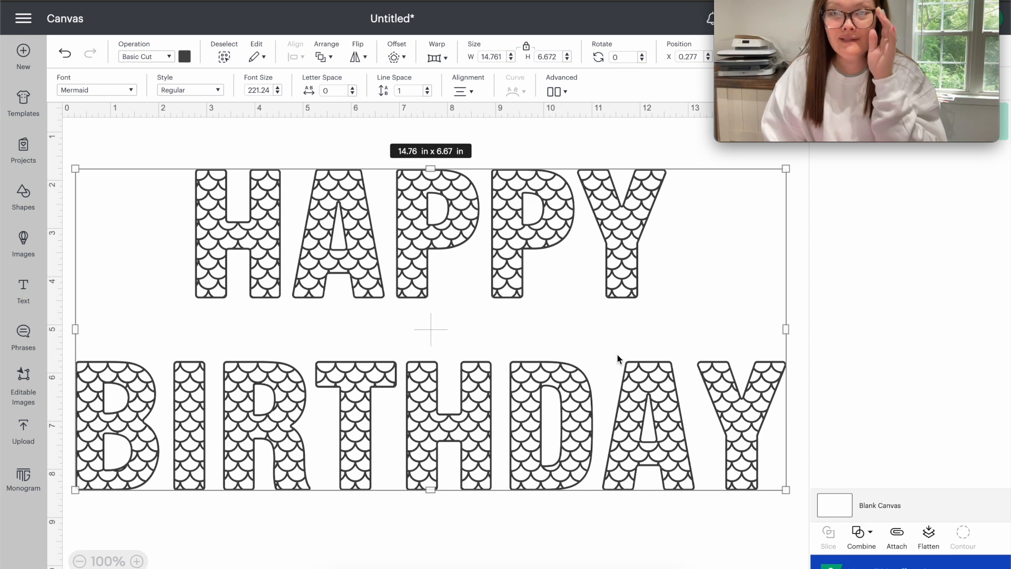
Step: Start an offset around the birthday text with Weld Offsets turned off and a distance of 0.06 in
click(396, 57)
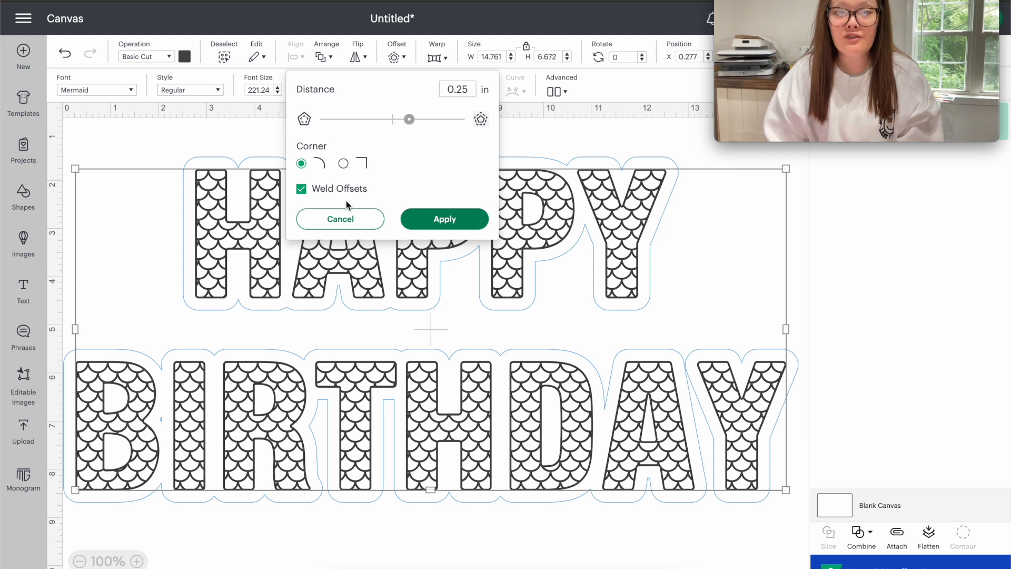
click(301, 189)
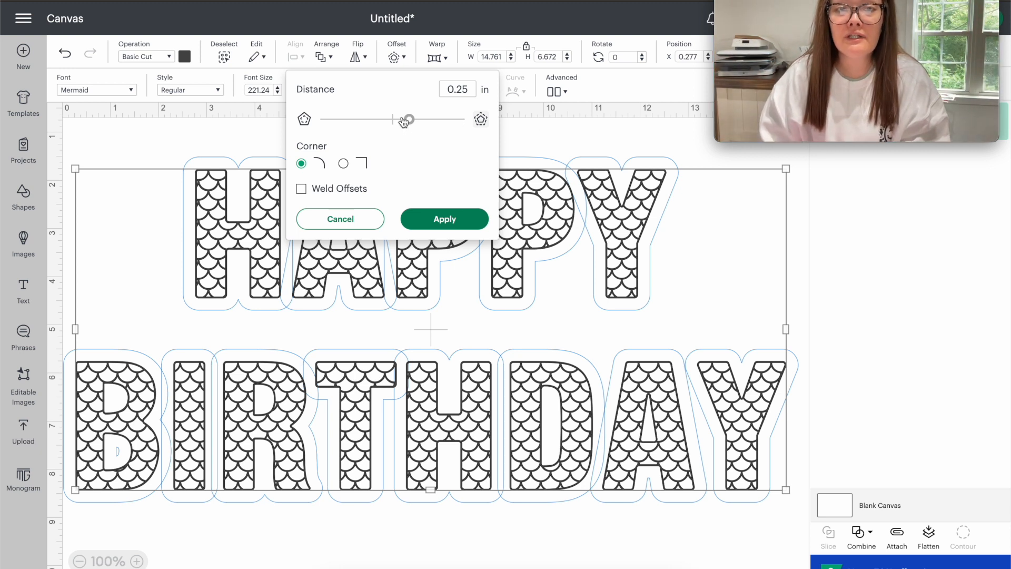
drag(409, 124, 400, 123)
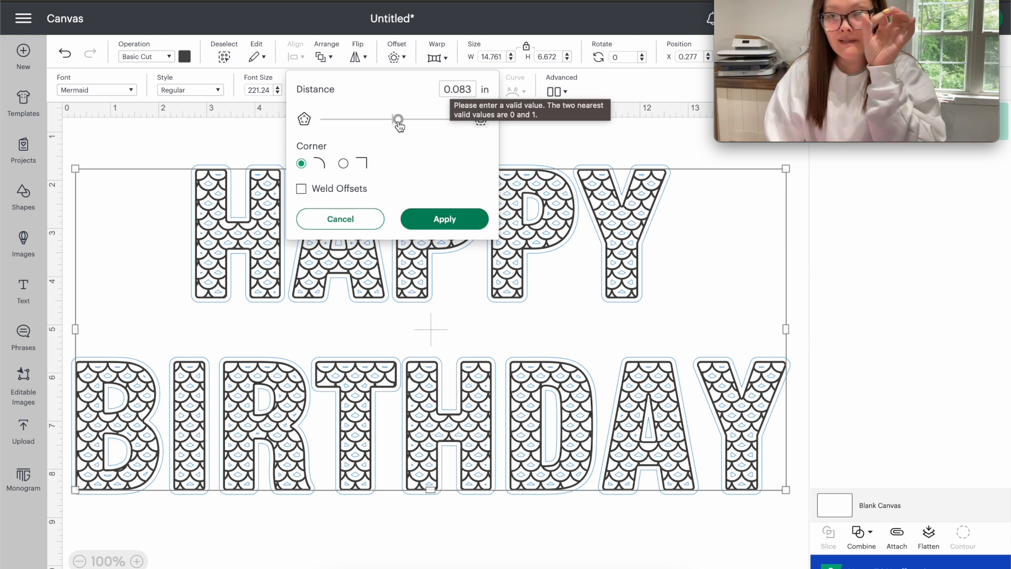
drag(459, 90, 476, 90)
key(BackSpace)
text(6)
key(Return)
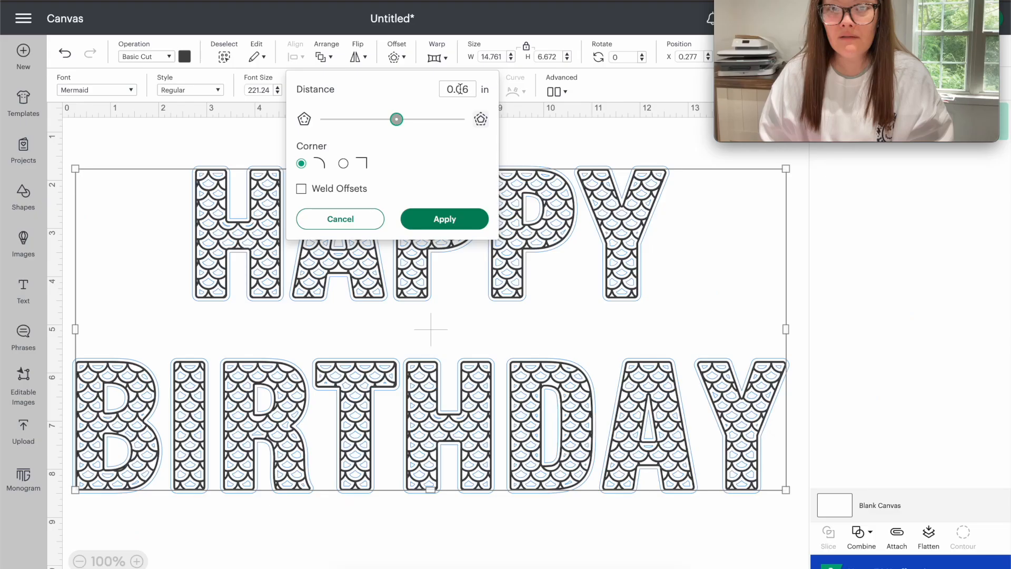
Step: Reduce the offset distance to 0.03 in, inspect the outline up close, and apply the offset
click(447, 52)
drag(462, 89, 472, 90)
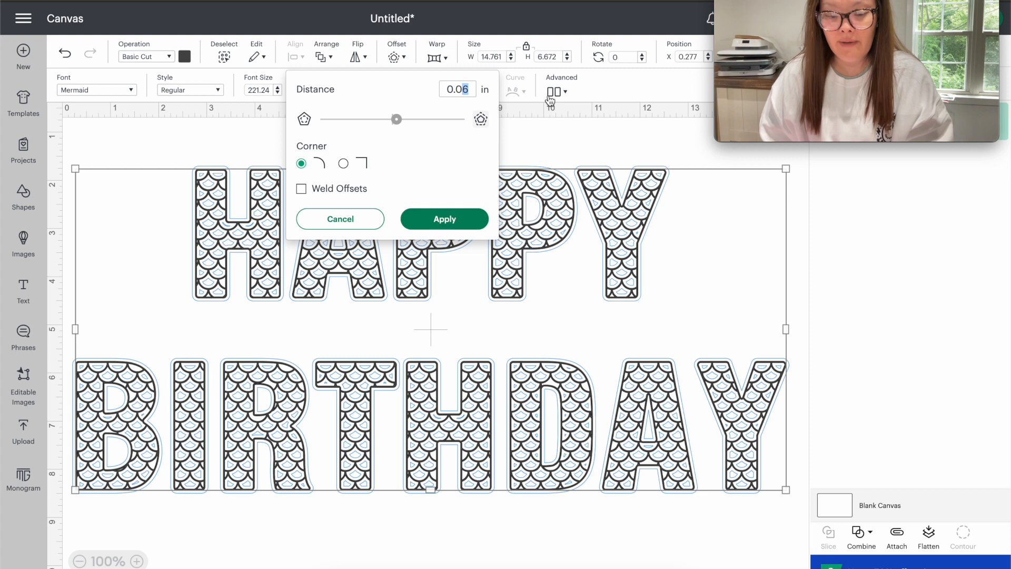
text(3)
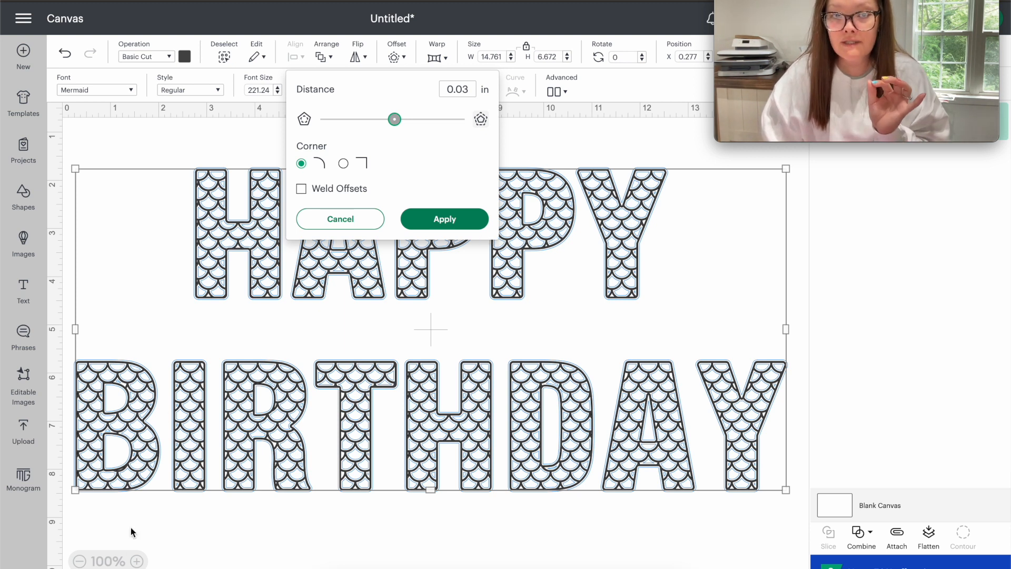
click(137, 562)
click(136, 562)
click(137, 561)
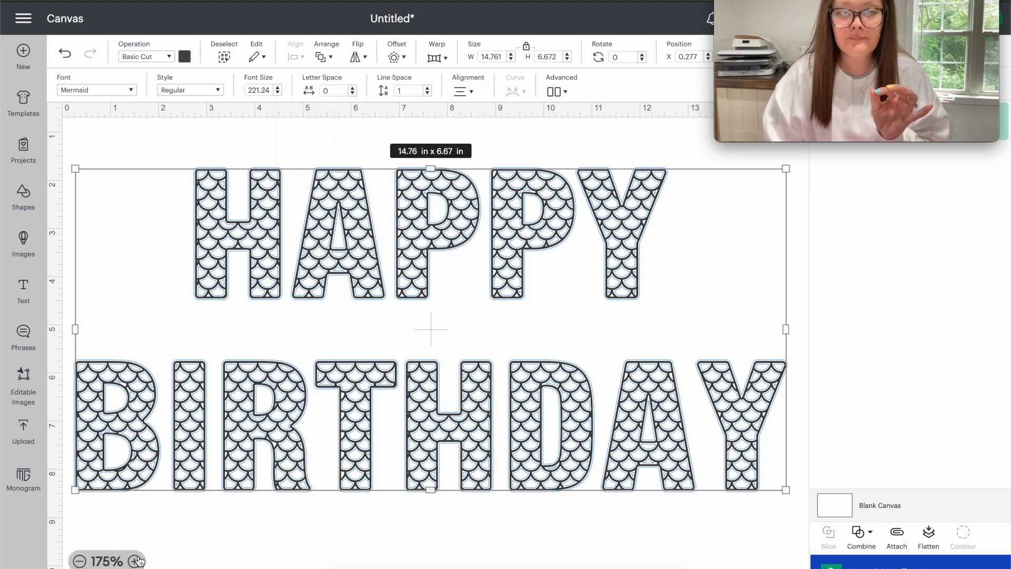
click(137, 561)
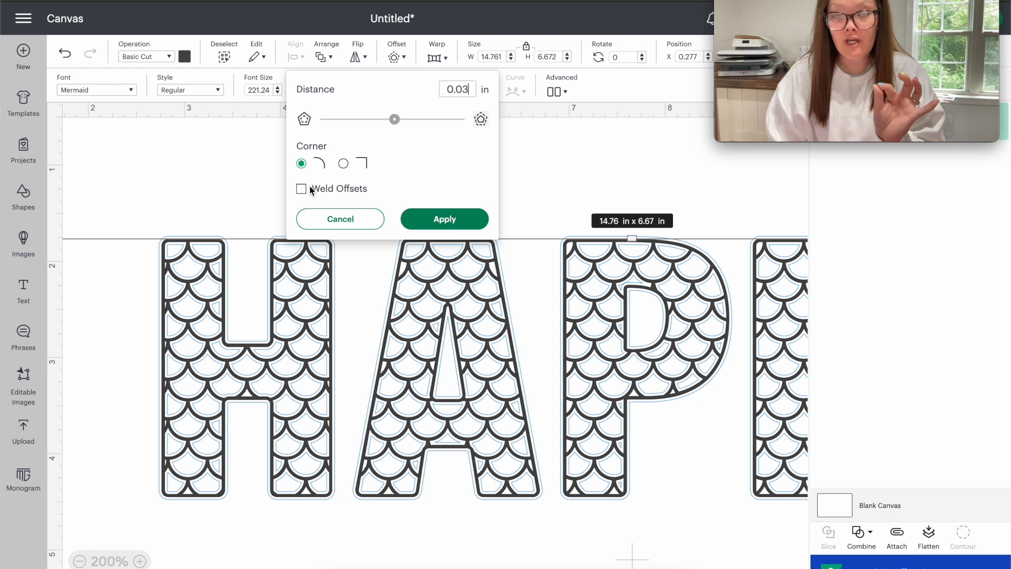
click(445, 218)
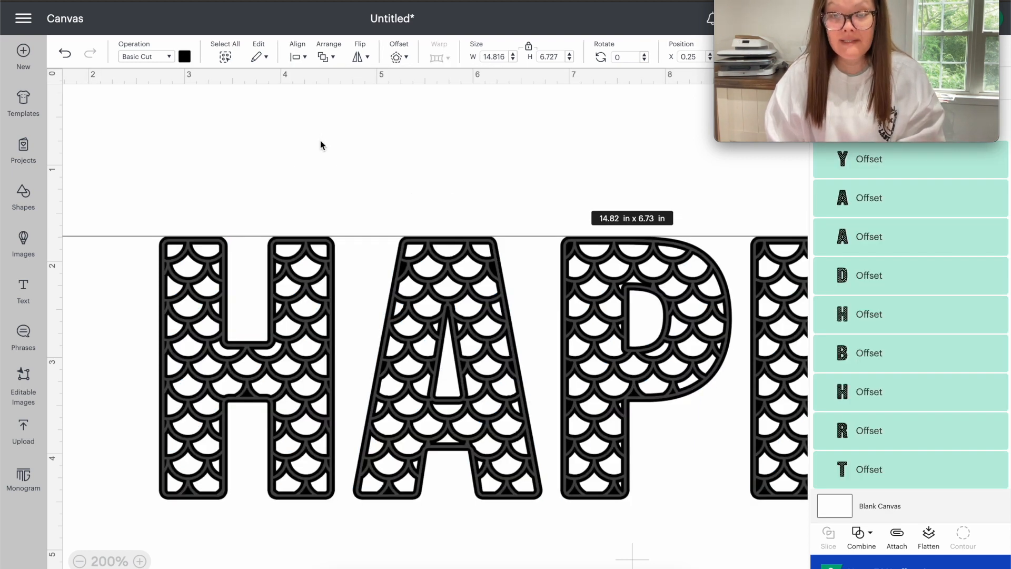
Step: Recolor all the offset letters to the light periwinkle blue material color and deselect them
click(186, 56)
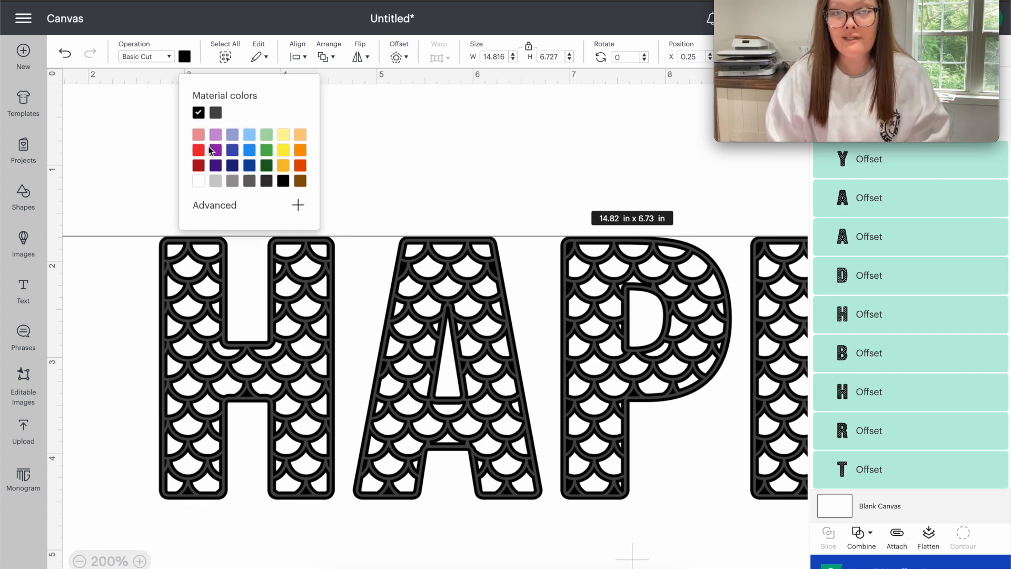
click(232, 135)
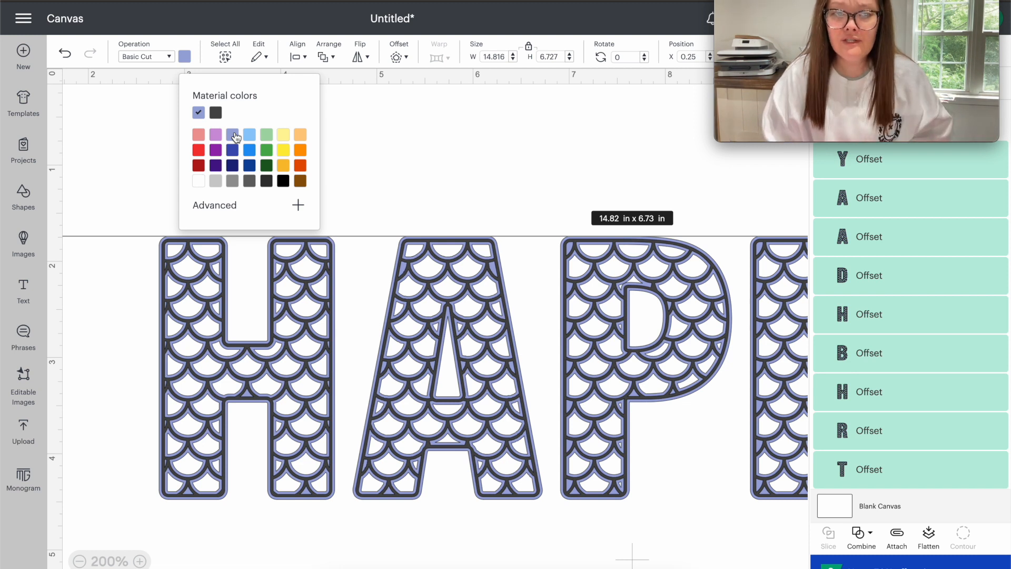
click(422, 156)
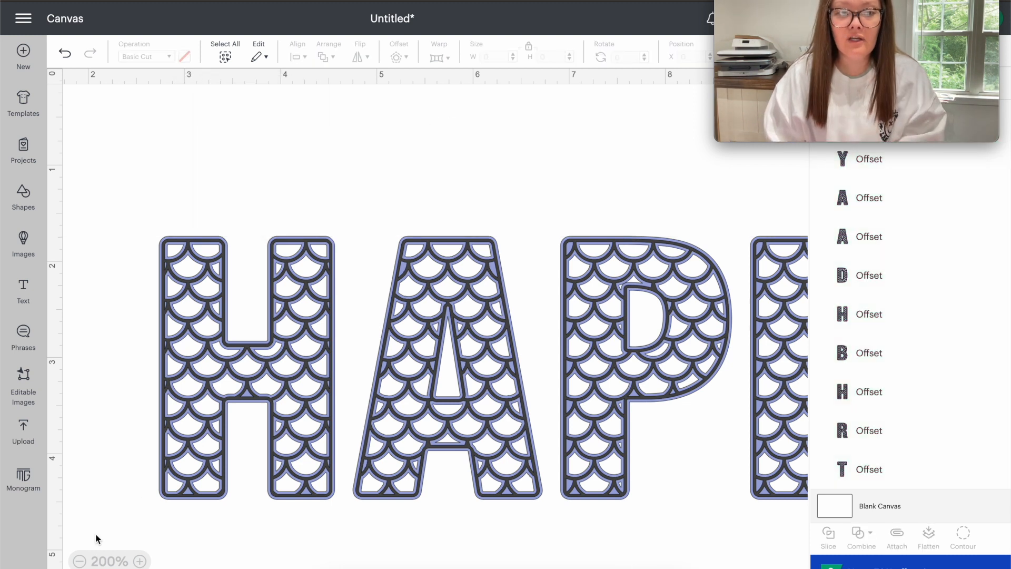
Step: Remove the original dark text from on top of the offsets and nudge the H offset slightly on its own
click(79, 561)
click(284, 316)
mouse_move(284, 316)
mouse_down()
mouse_move(295, 324)
mouse_move(278, 304)
mouse_up()
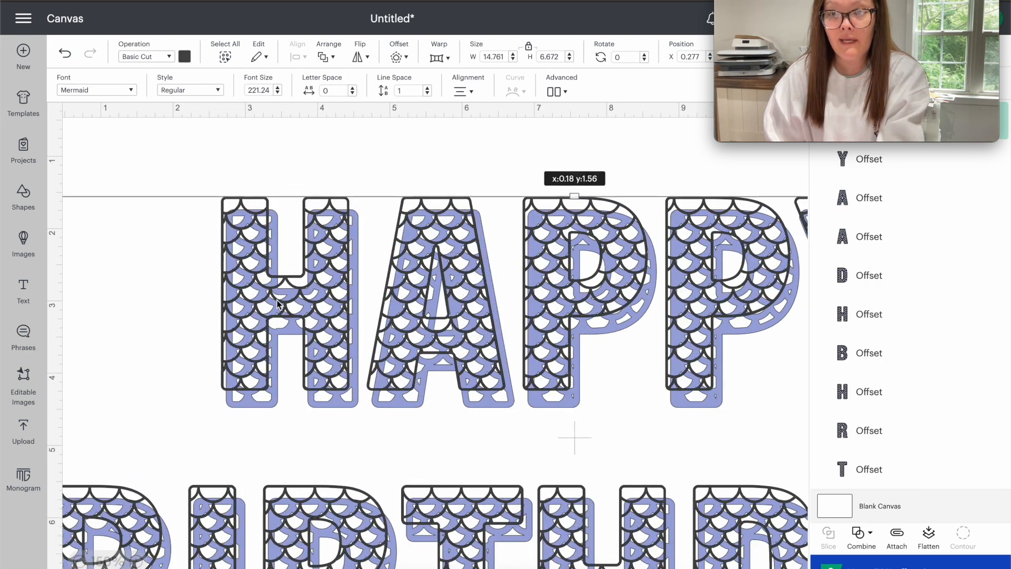
key(ctrl+z)
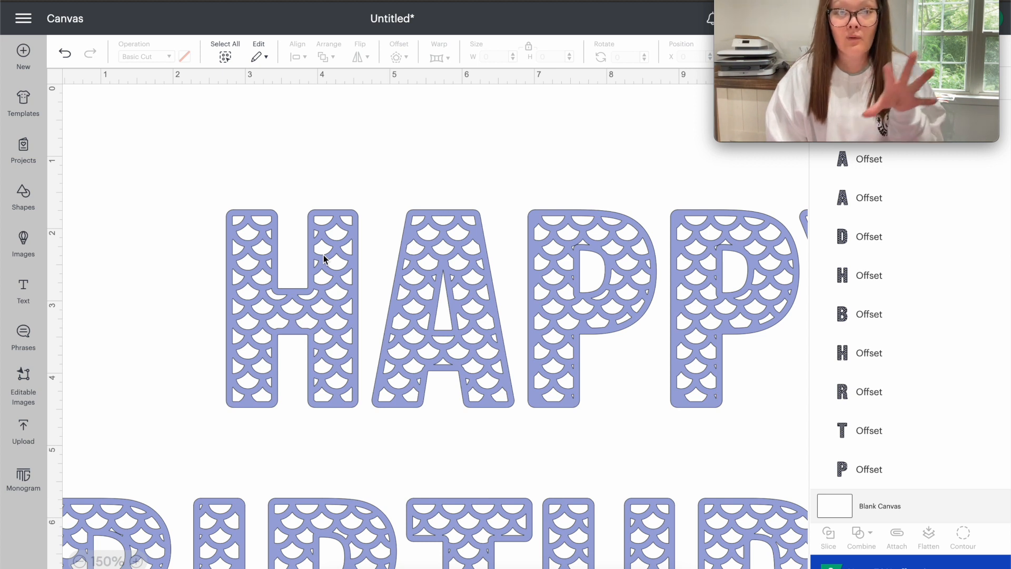
click(323, 258)
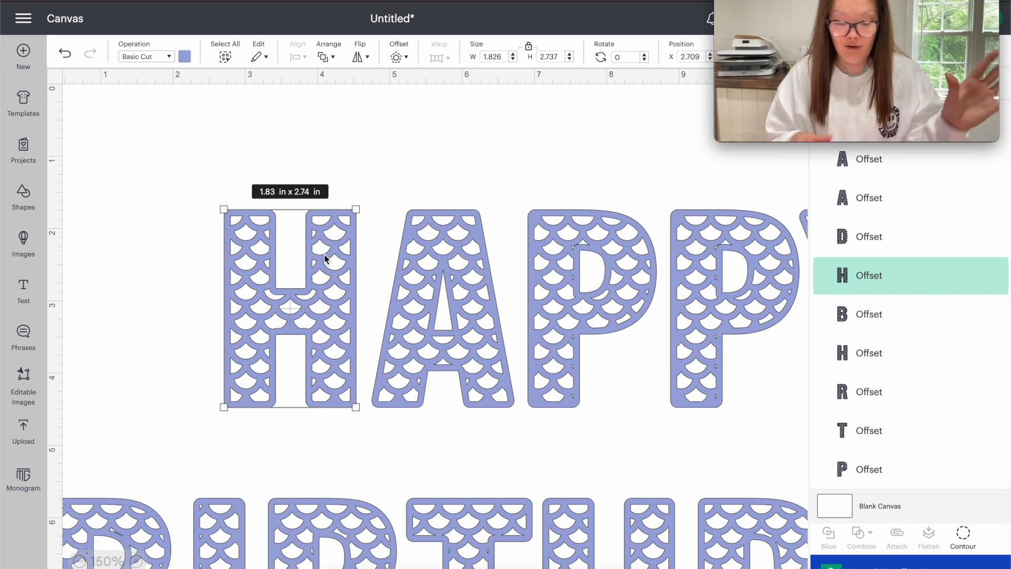
drag(327, 259, 331, 257)
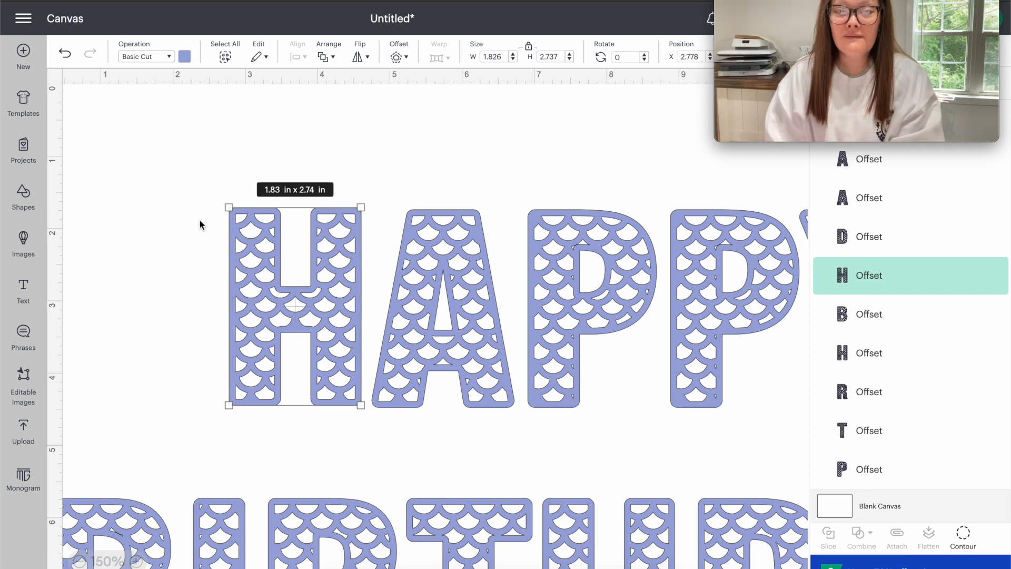
Step: Add a first name as new text in the ChopinScript font and enlarge it to about 5.52 × 2.29 in
click(28, 293)
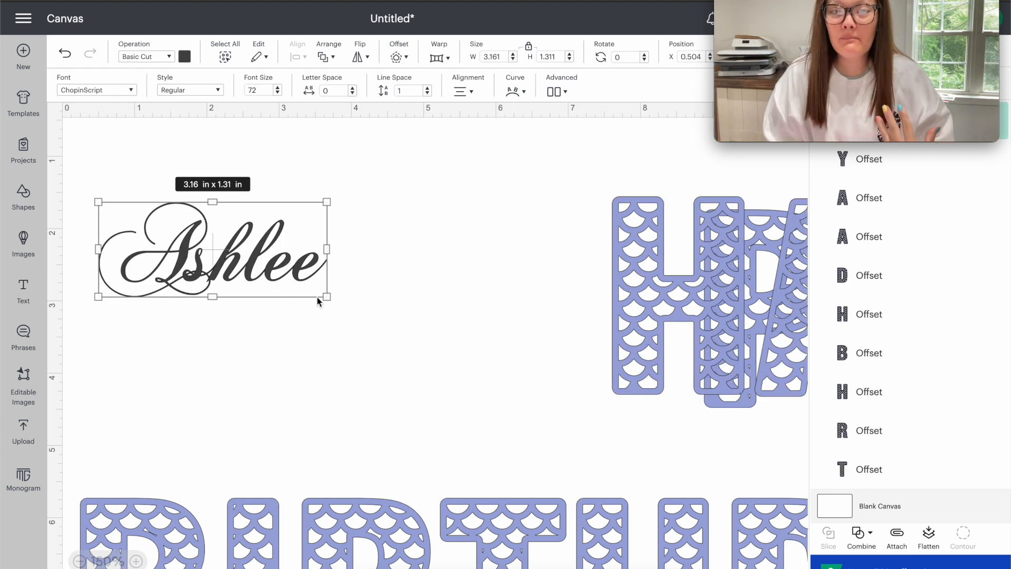
drag(325, 290, 455, 311)
drag(458, 351, 493, 365)
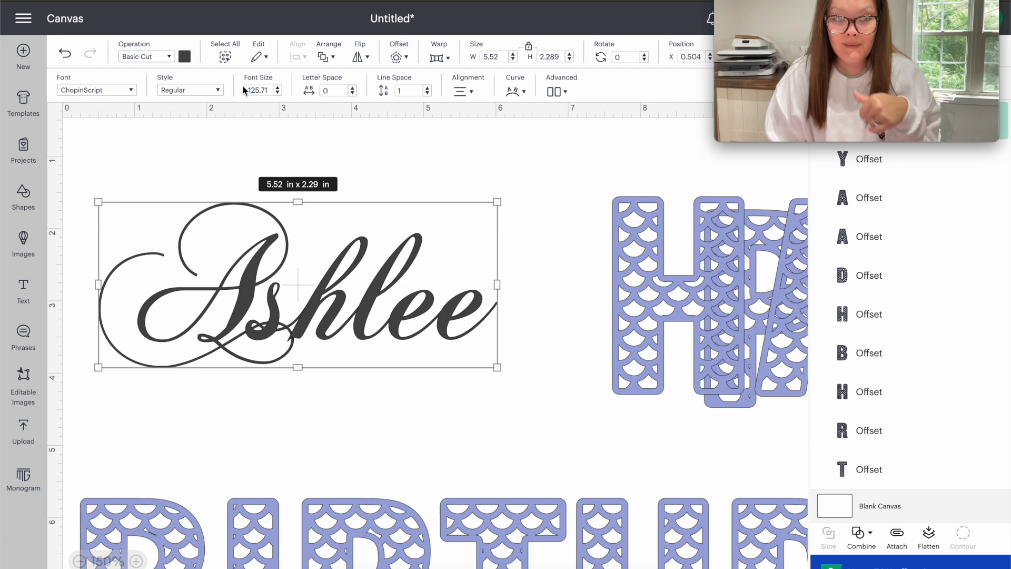
Step: Apply a 0.028 in offset with Weld Offsets on to the script name, and set the pieces apart on the canvas
click(402, 57)
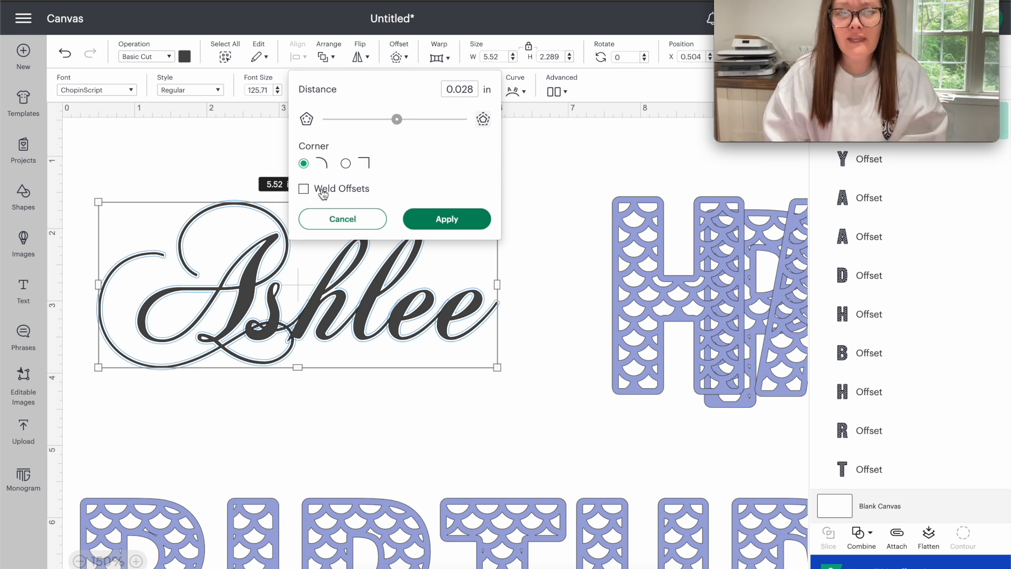
click(304, 190)
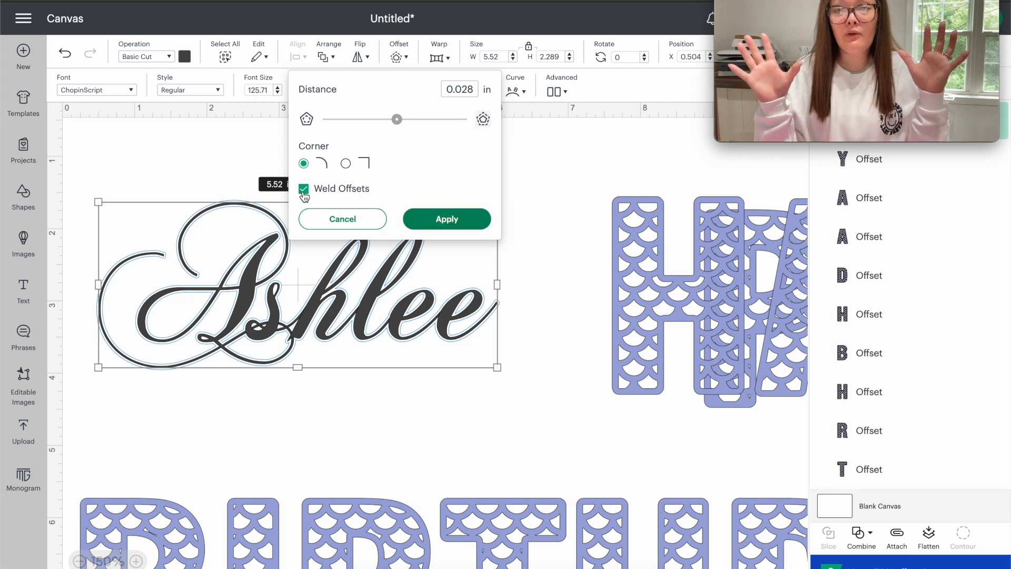
click(406, 218)
drag(349, 258, 529, 143)
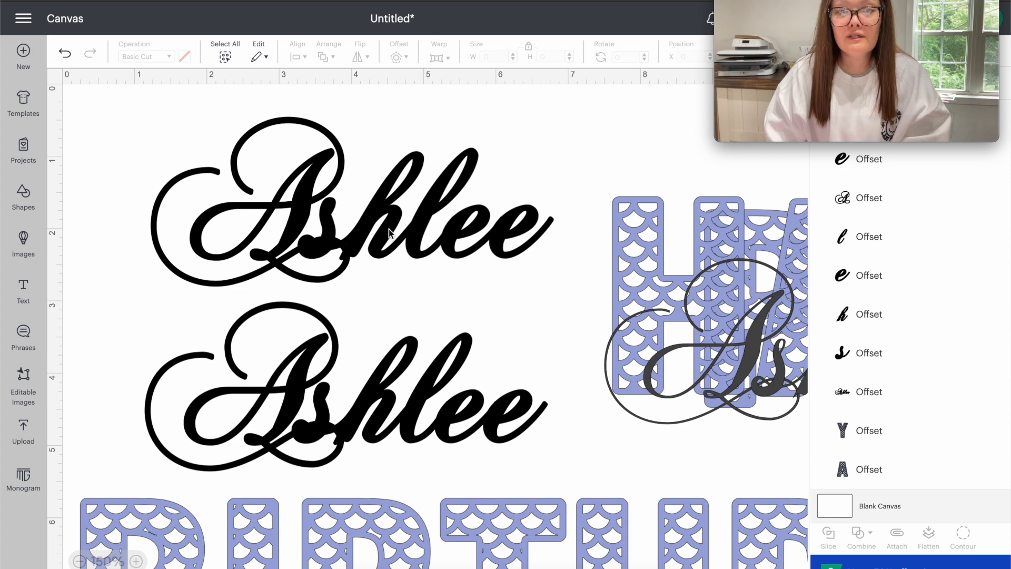
Step: Move the original script name text away from its black offset copies, over the scale-patterned letters
drag(772, 379, 667, 329)
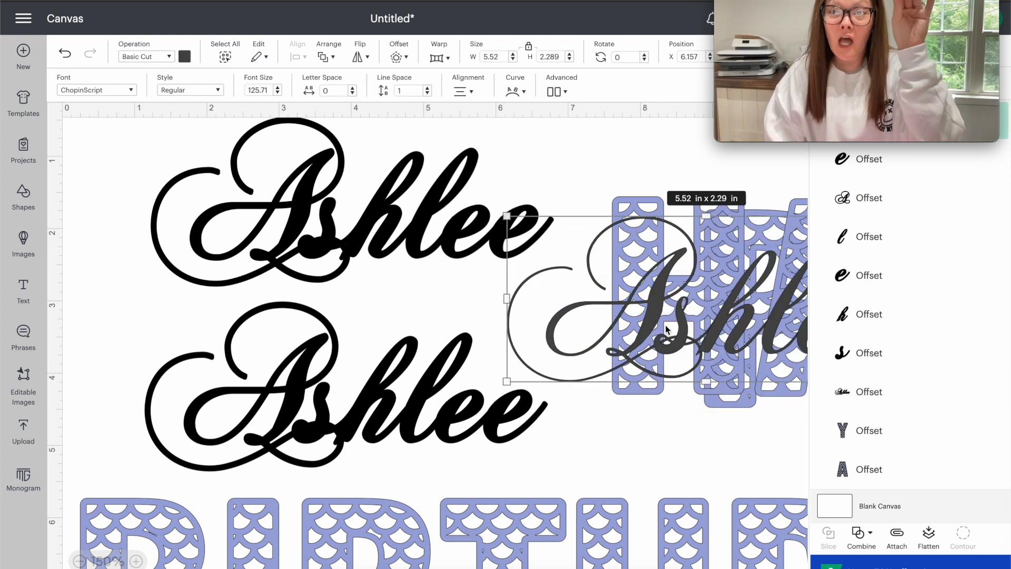
mouse_move(851, 2)
drag(852, 2, 137, 3)
drag(605, 293, 773, 294)
Step: Move the last and first letters of the unwelded name offset individually, and shift the welded name offset as one piece
click(520, 258)
drag(521, 258, 538, 257)
drag(473, 244, 480, 244)
mouse_move(294, 422)
mouse_down()
mouse_move(334, 420)
mouse_move(278, 422)
mouse_up()
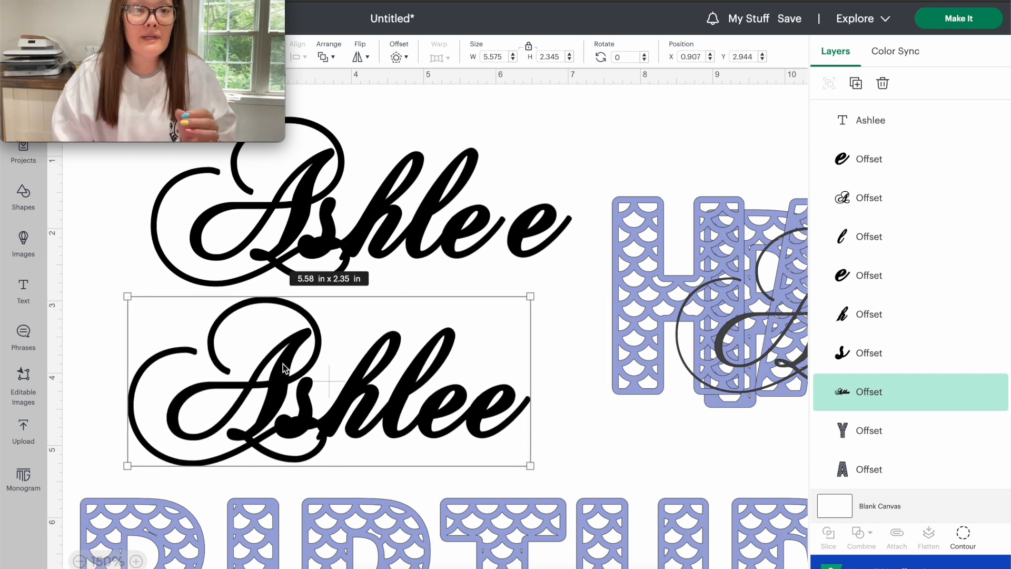
mouse_move(282, 367)
mouse_down()
mouse_move(290, 364)
mouse_move(274, 364)
mouse_up()
click(272, 263)
drag(272, 263, 267, 263)
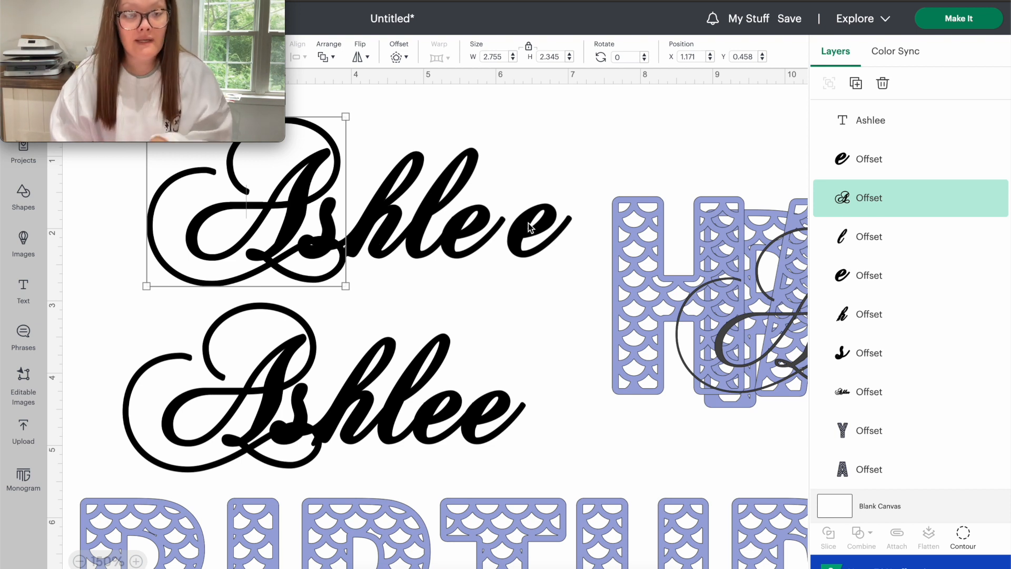
drag(529, 223, 509, 228)
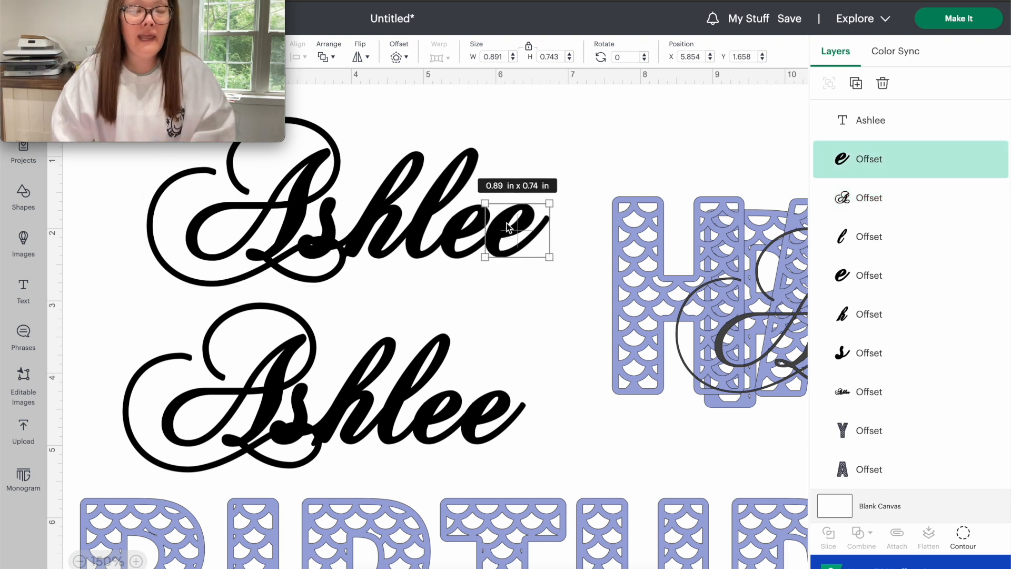